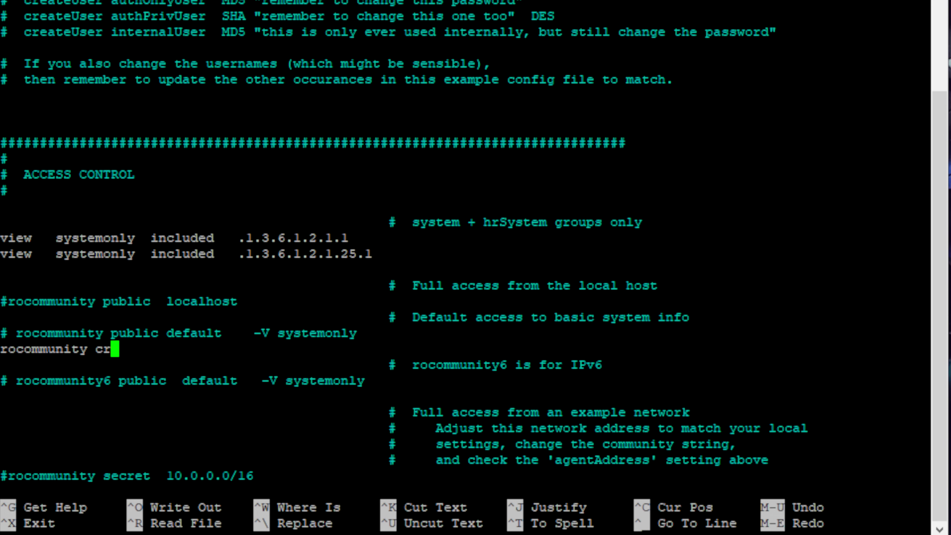
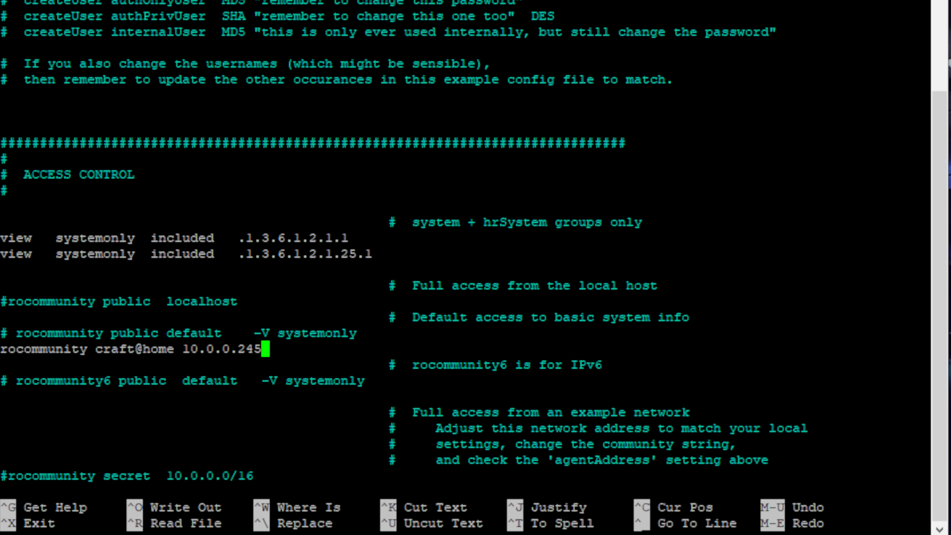
# Step: Add a rocommunity line with the custom community for 10.0.0.245, save snmpd.conf, and restart snmpd
pyautogui.hotkey('ctrl', 'x')
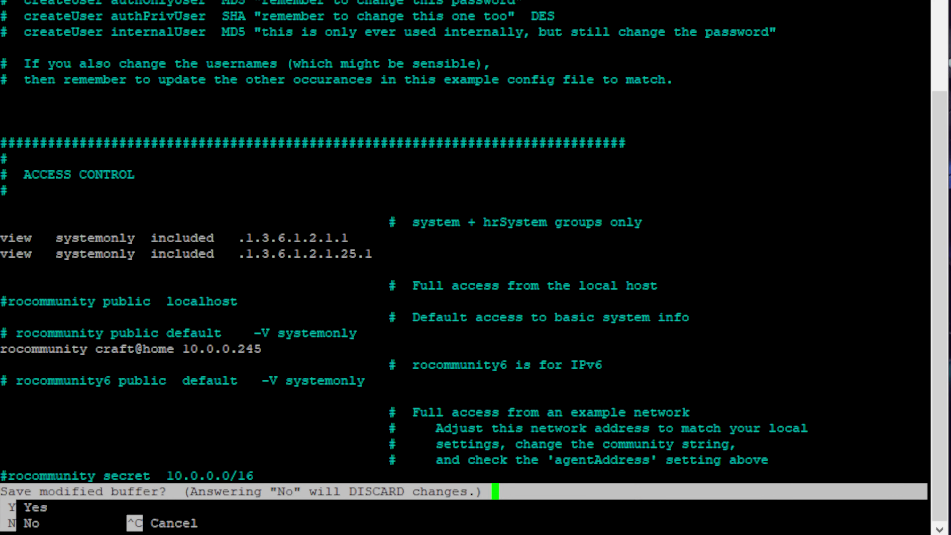
pyautogui.press('Return')
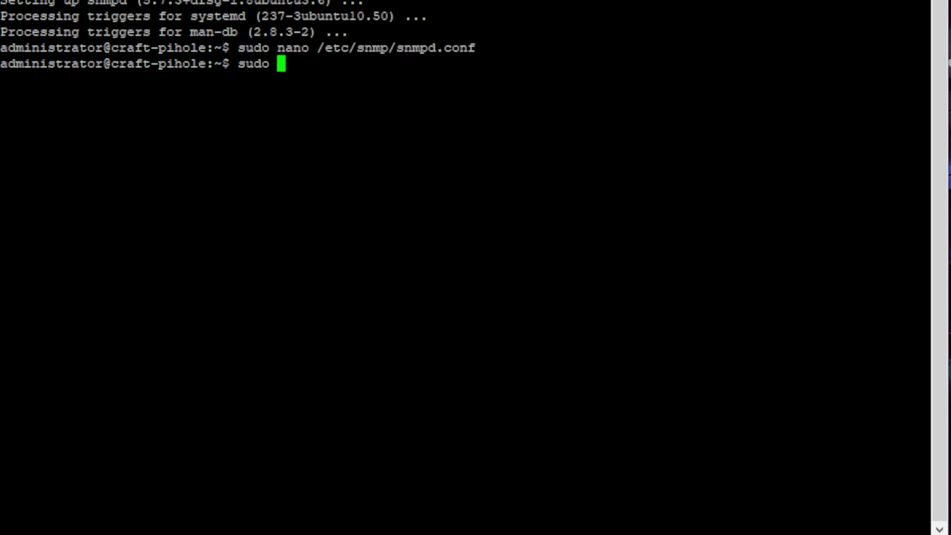
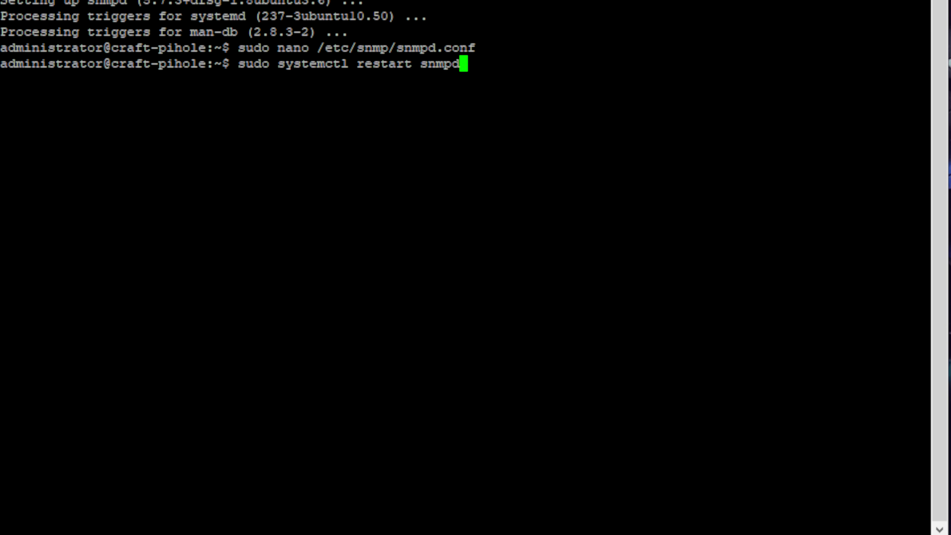
pyautogui.press('Return')
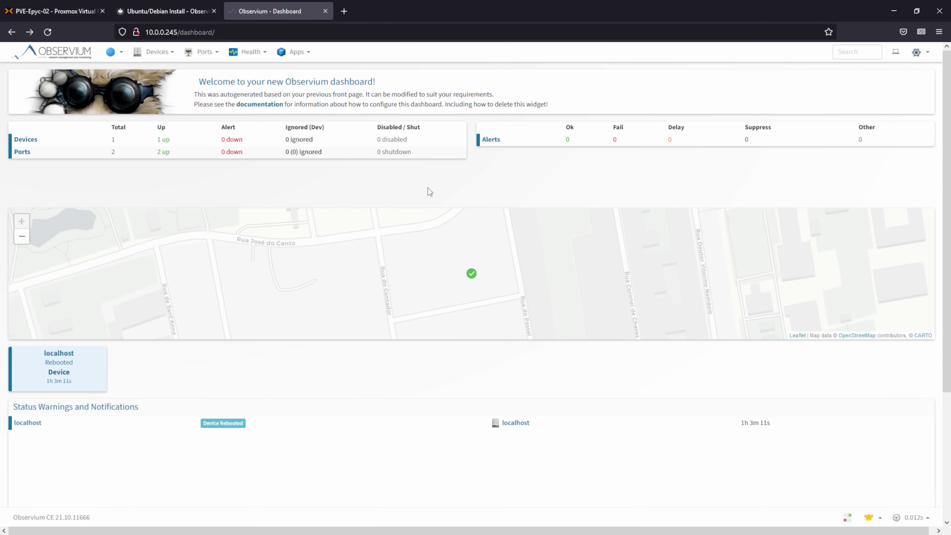
# Step: Add host 10.0.0.10 as an SNMP v2c device using the autocompleted custom community string
pyautogui.moveTo(163, 55)
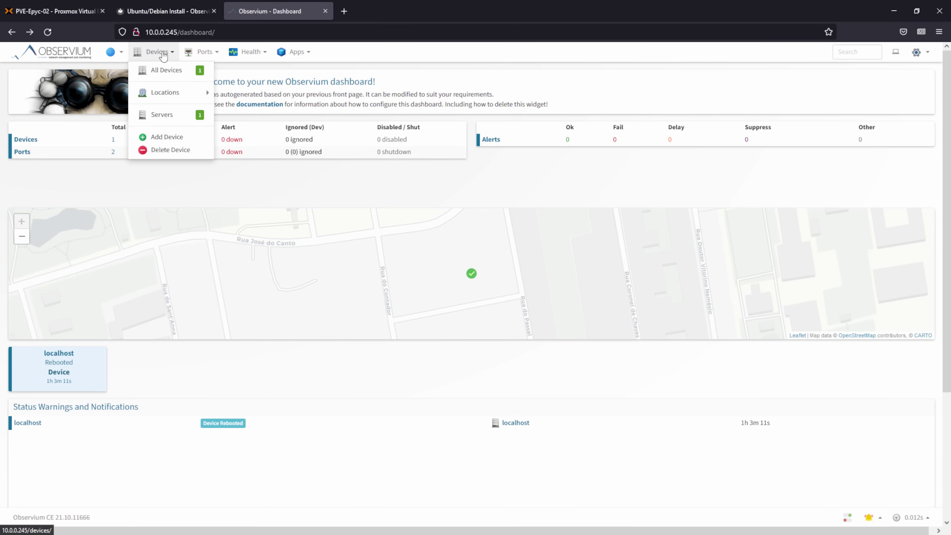
pyautogui.click(156, 137)
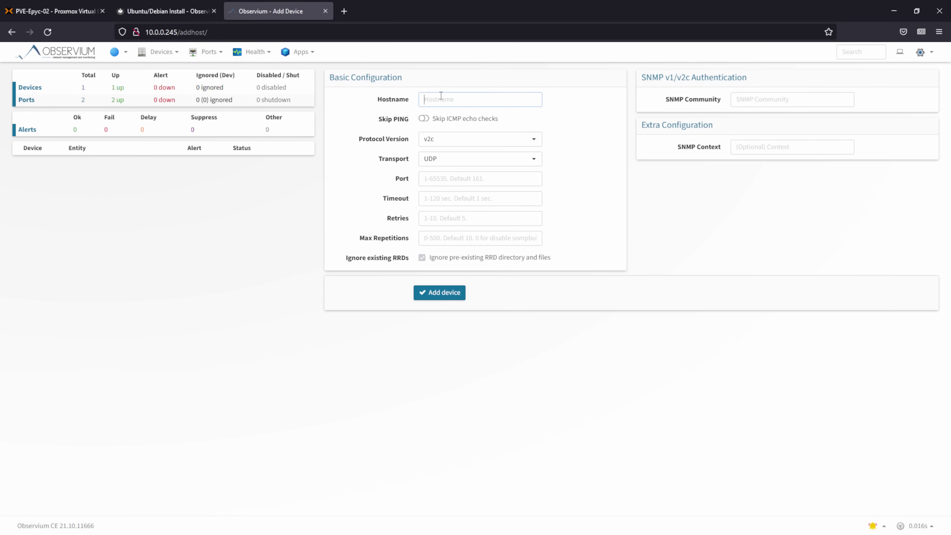
pyautogui.write('10.')
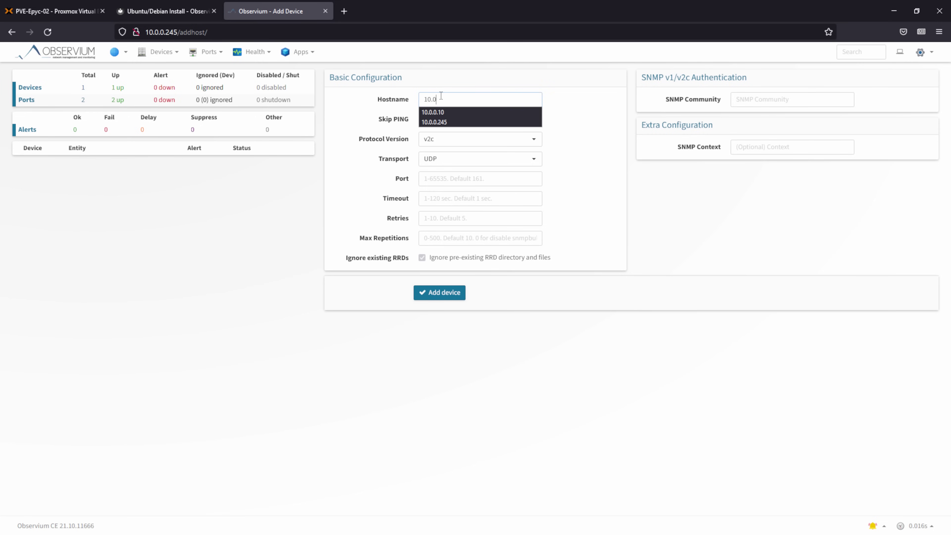
pyautogui.write('0.0.10')
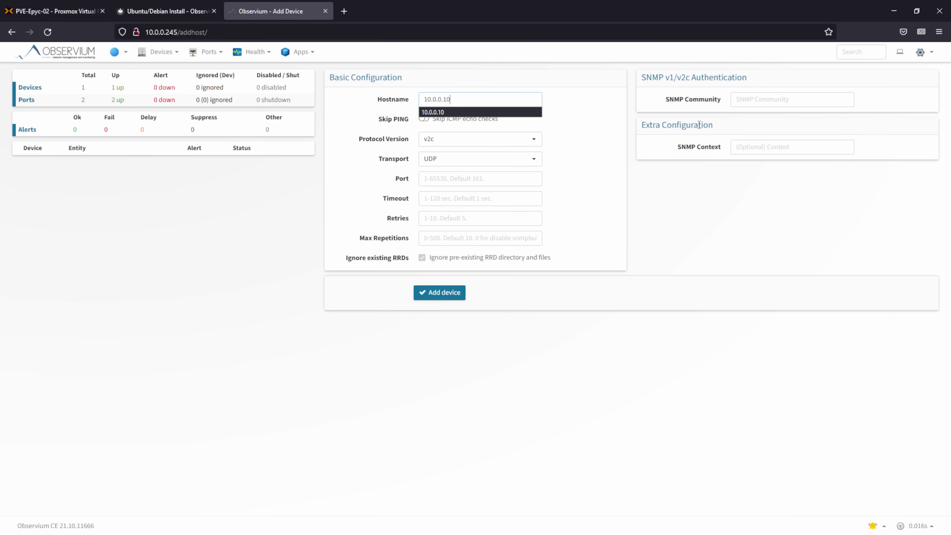
pyautogui.click(778, 99)
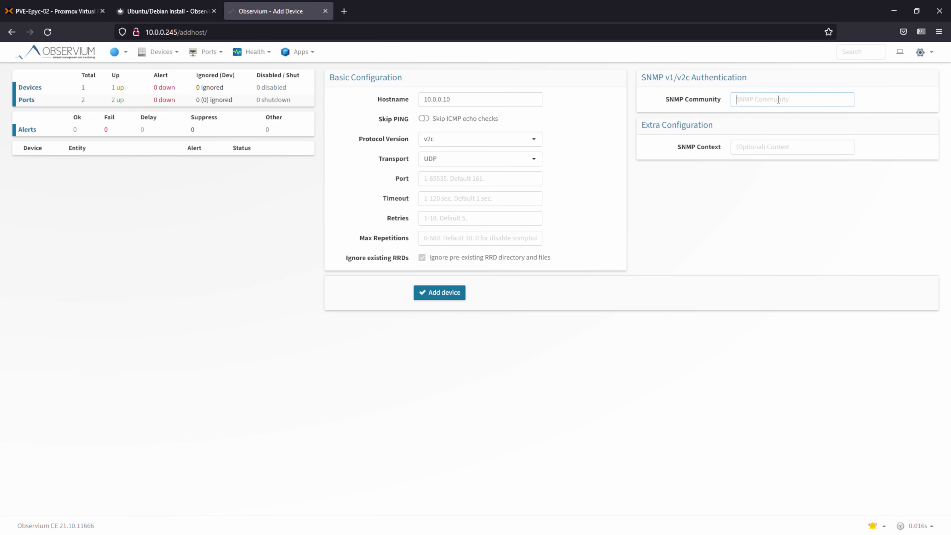
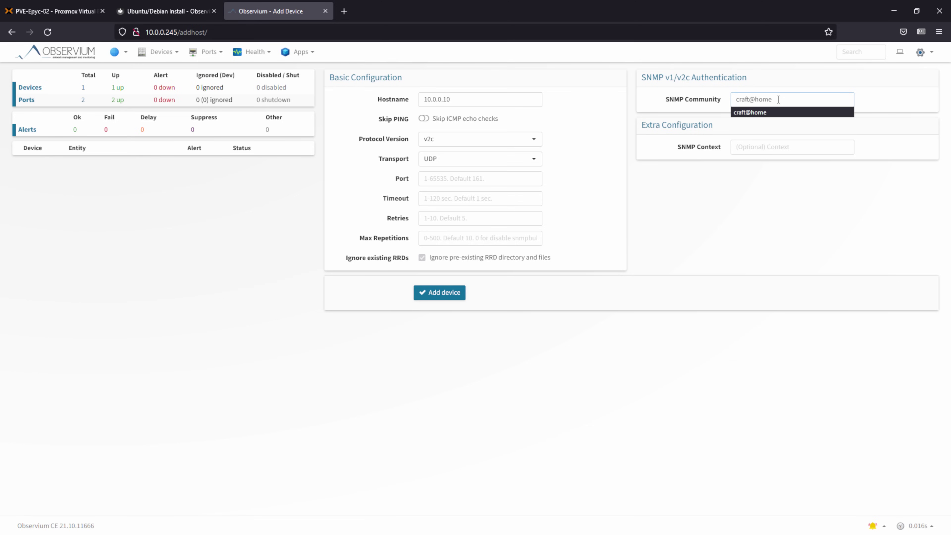
pyautogui.click(745, 222)
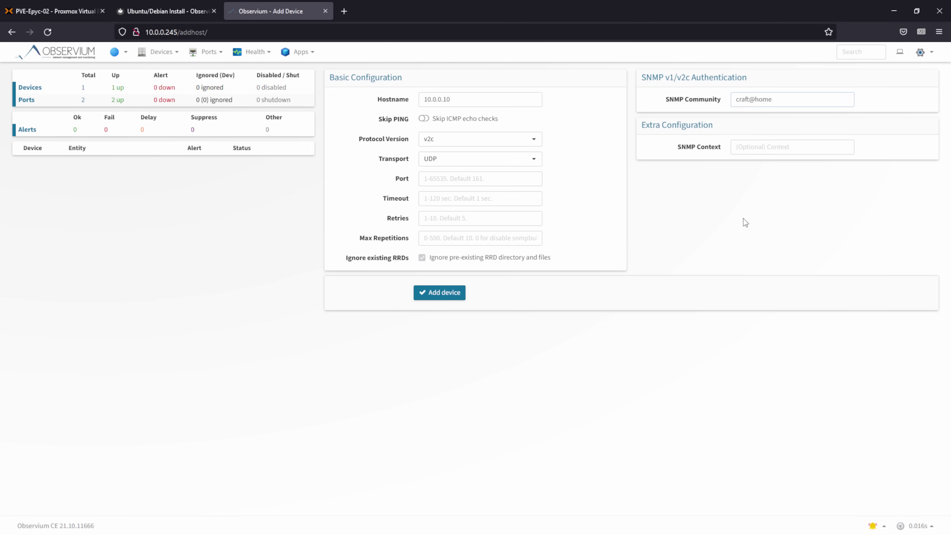
pyautogui.click(439, 294)
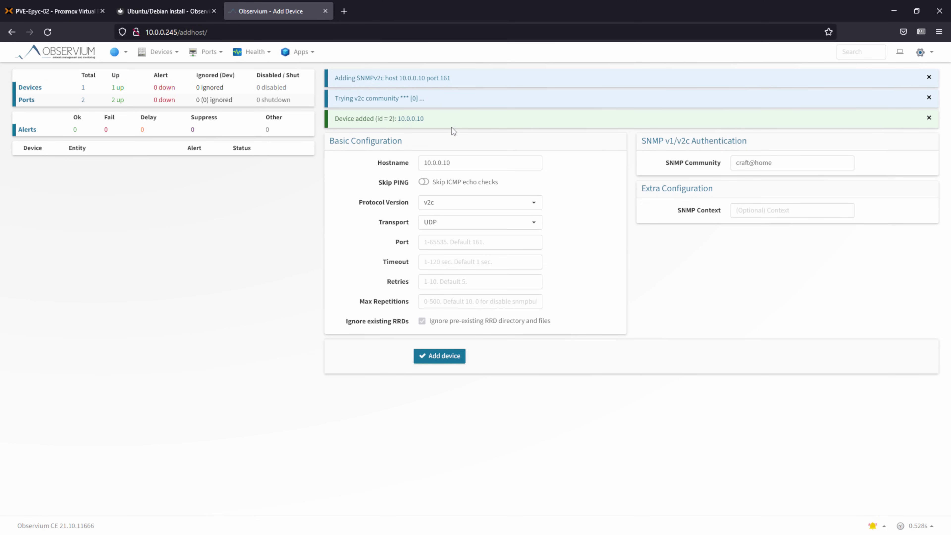
pyautogui.moveTo(455, 122); pyautogui.dragTo(312, 124)
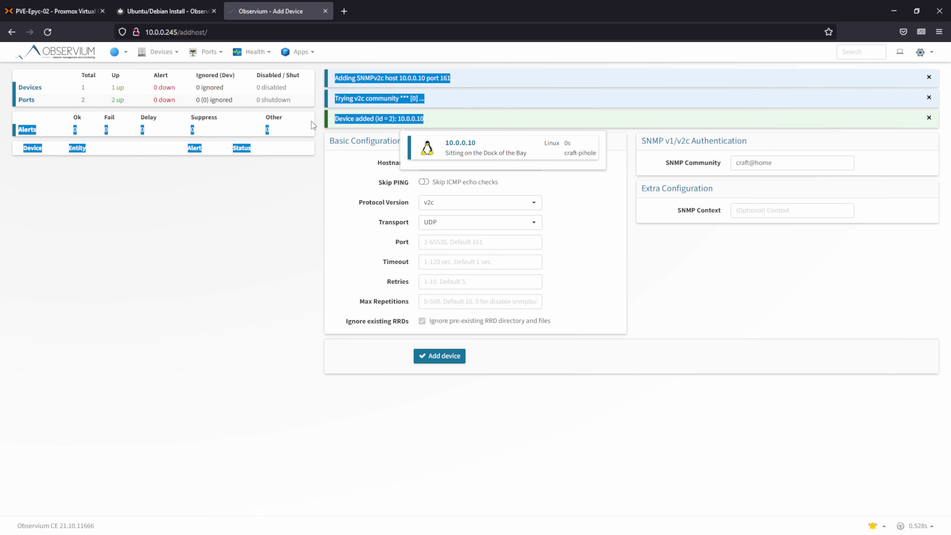
pyautogui.click(291, 232)
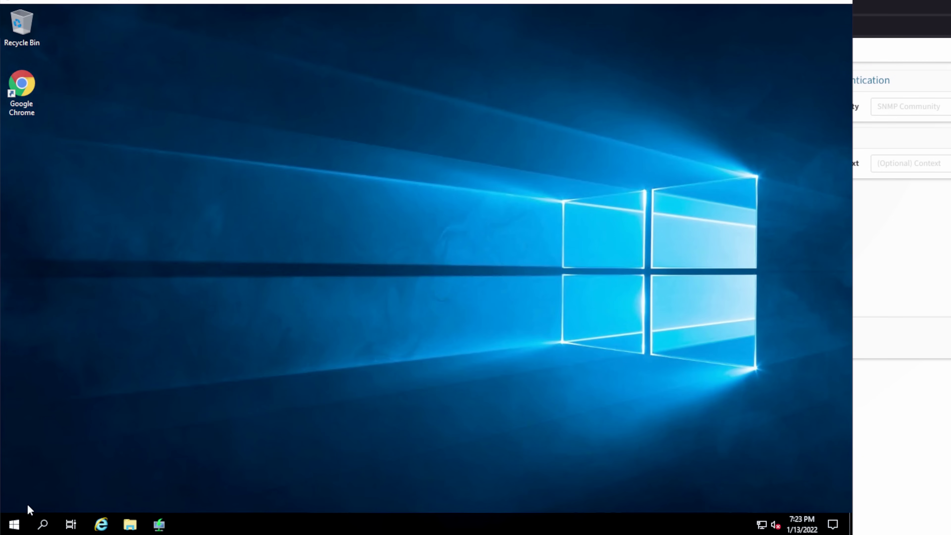
# Step: Launch Server Manager and advance the Add Roles and Features wizard to the Features page
pyautogui.click(18, 528)
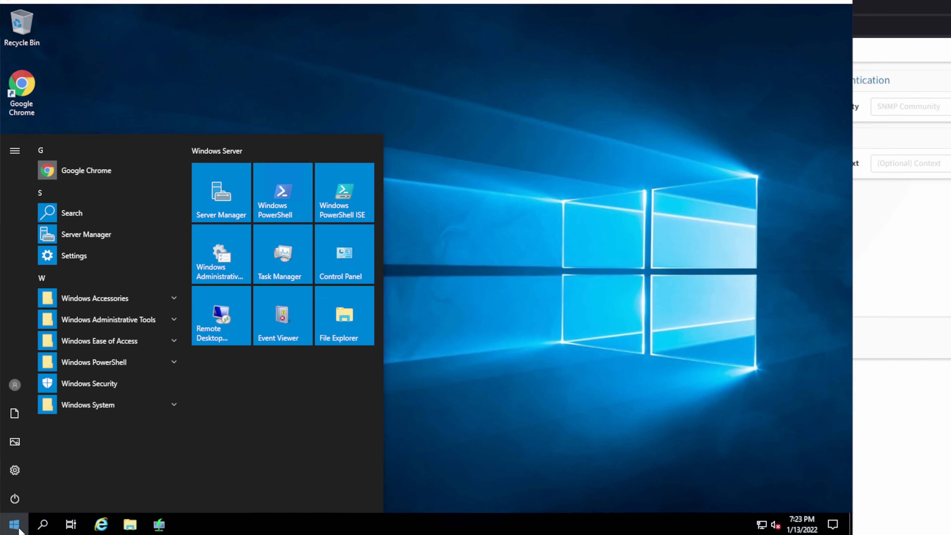
pyautogui.click(220, 197)
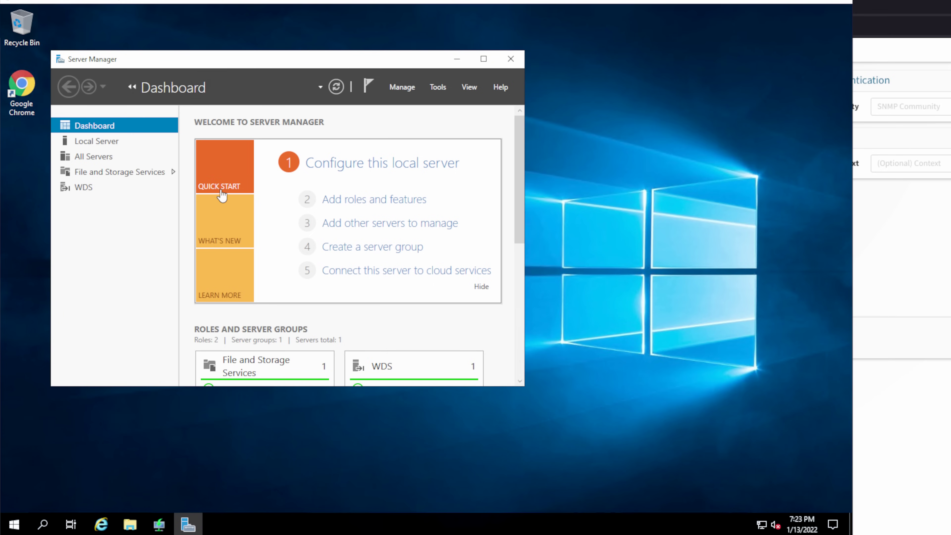
pyautogui.click(357, 200)
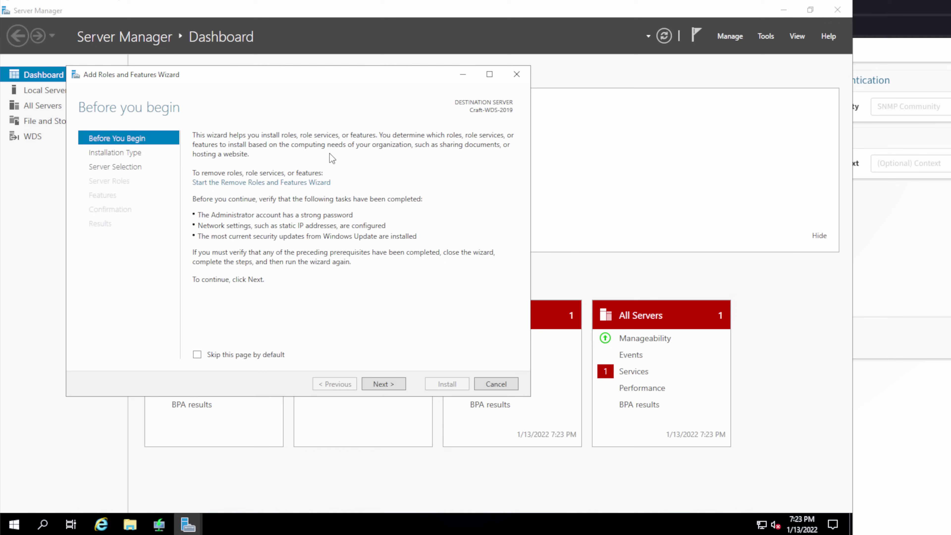
pyautogui.click(375, 386)
pyautogui.click(374, 386)
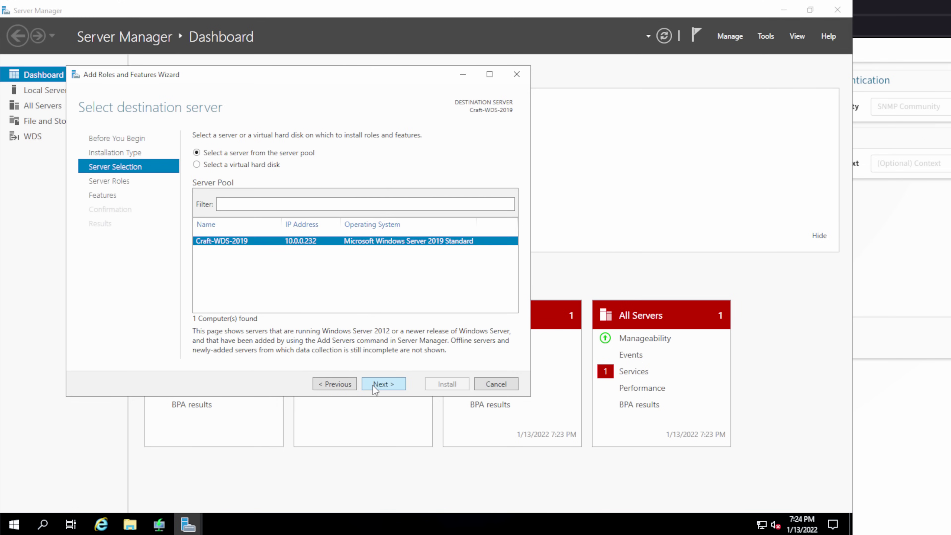
pyautogui.click(375, 386)
pyautogui.click(374, 386)
# Step: Select SNMP Service with its management tools and the SNMP WMI Provider, then install
pyautogui.scroll(-8, 323, 233)
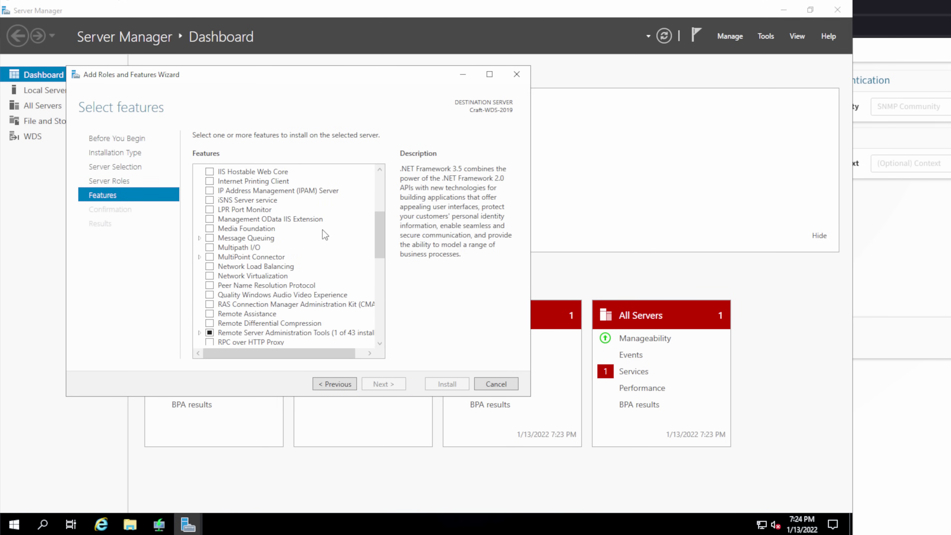
pyautogui.click(199, 315)
pyautogui.click(210, 314)
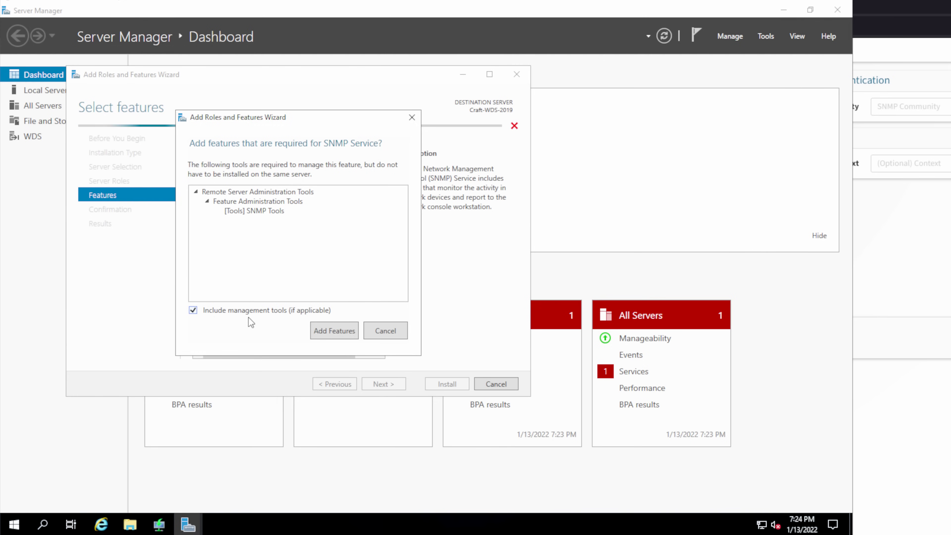
pyautogui.click(326, 331)
pyautogui.click(222, 323)
pyautogui.scroll(-1, 347, 326)
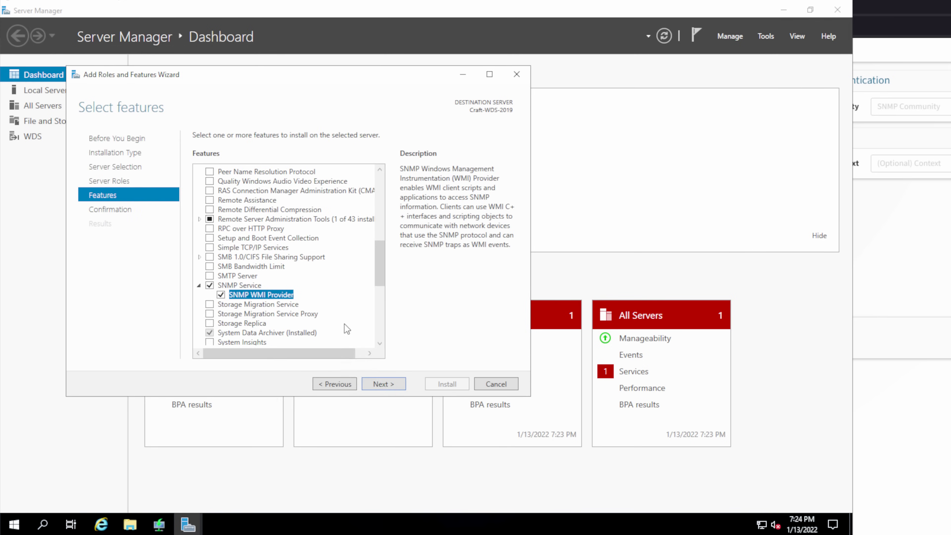
pyautogui.click(390, 383)
pyautogui.click(446, 384)
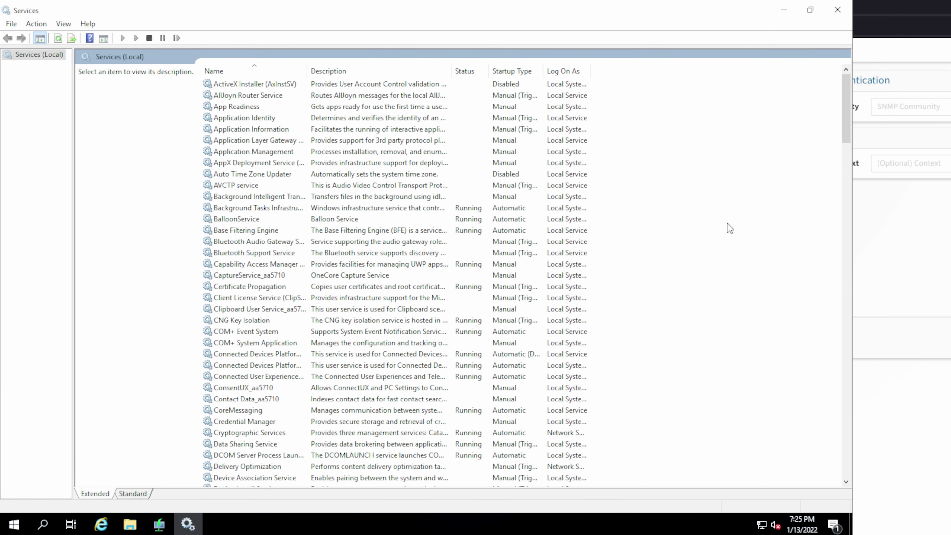
# Step: In SNMP Service Properties Security, add the read-only accepted community name
pyautogui.press('s')
pyautogui.press('n')
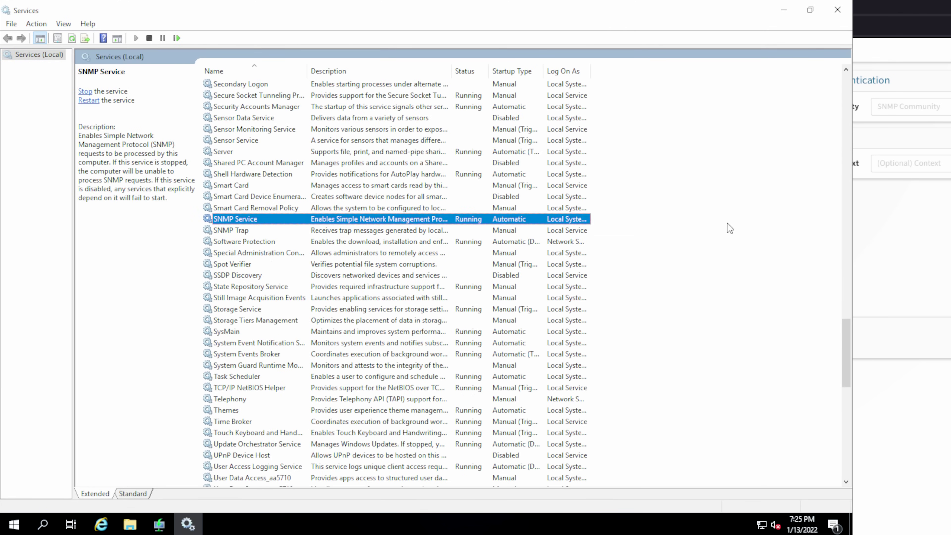
pyautogui.doubleClick(254, 220)
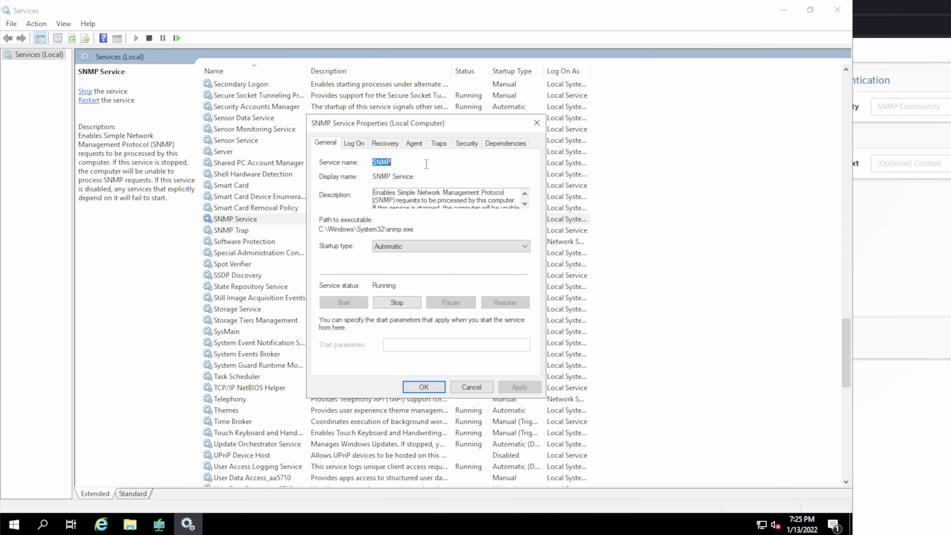
pyautogui.click(469, 146)
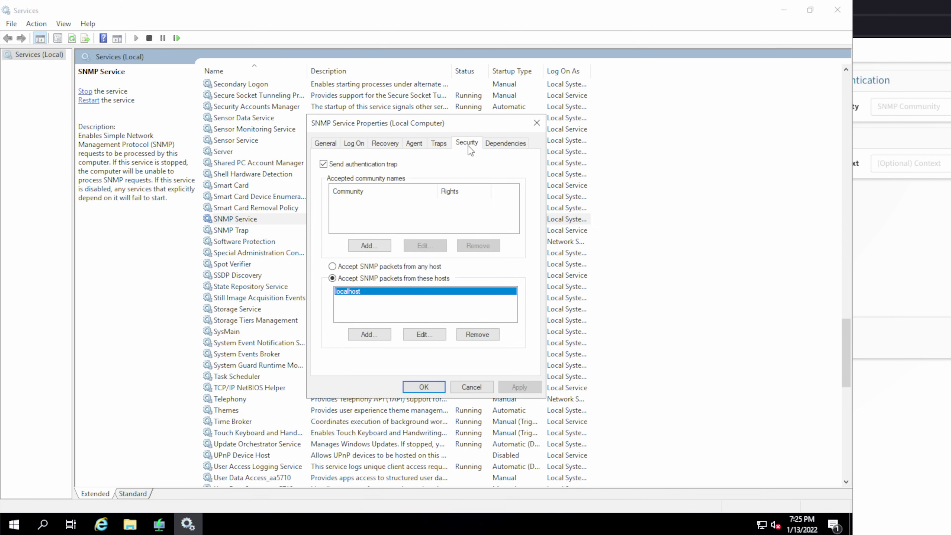
pyautogui.click(365, 247)
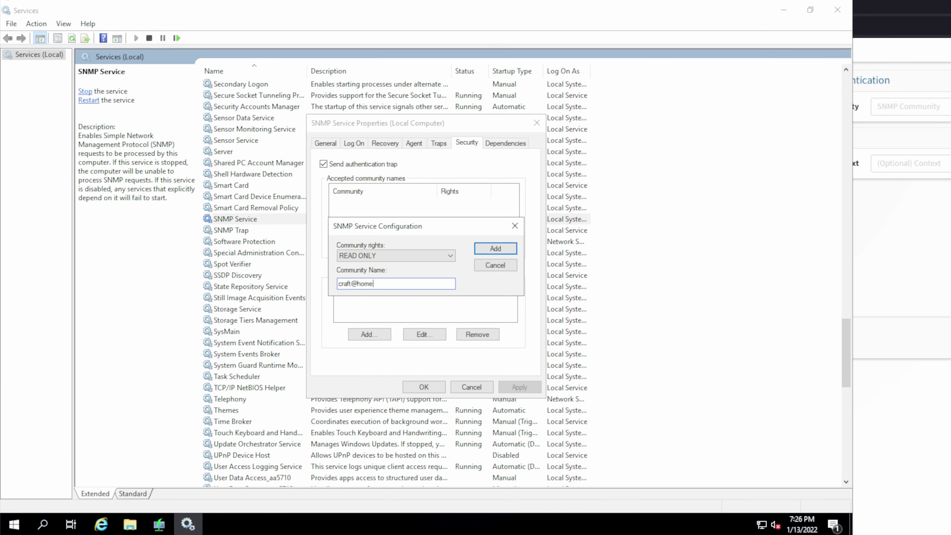
pyautogui.click(496, 250)
# Step: Accept SNMP packets from 10.0.0.245, disable authentication traps, and apply the settings
pyautogui.click(375, 337)
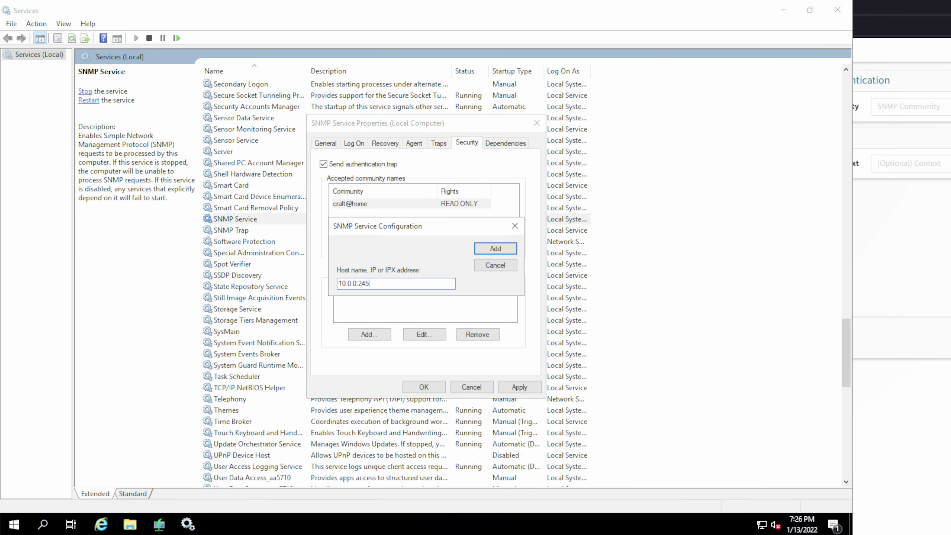
pyautogui.click(494, 248)
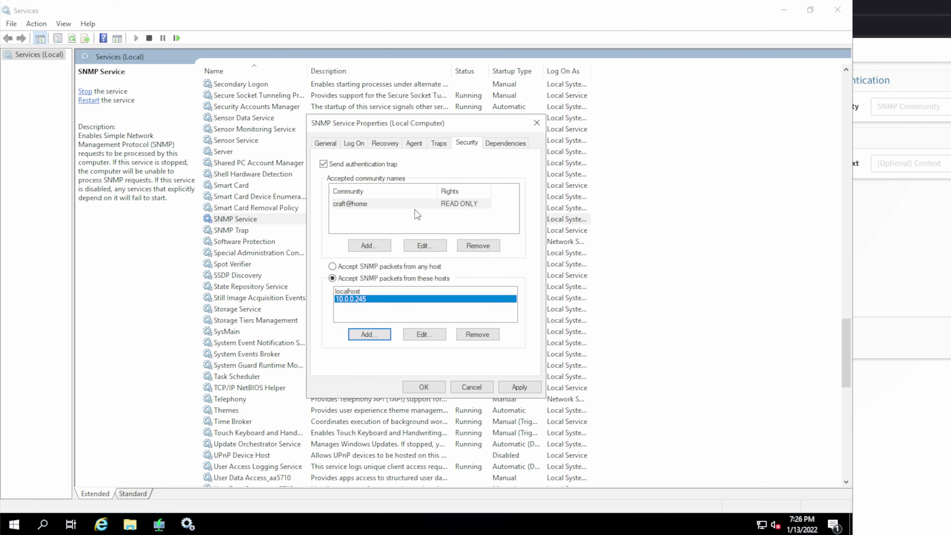
pyautogui.click(381, 168)
pyautogui.click(520, 387)
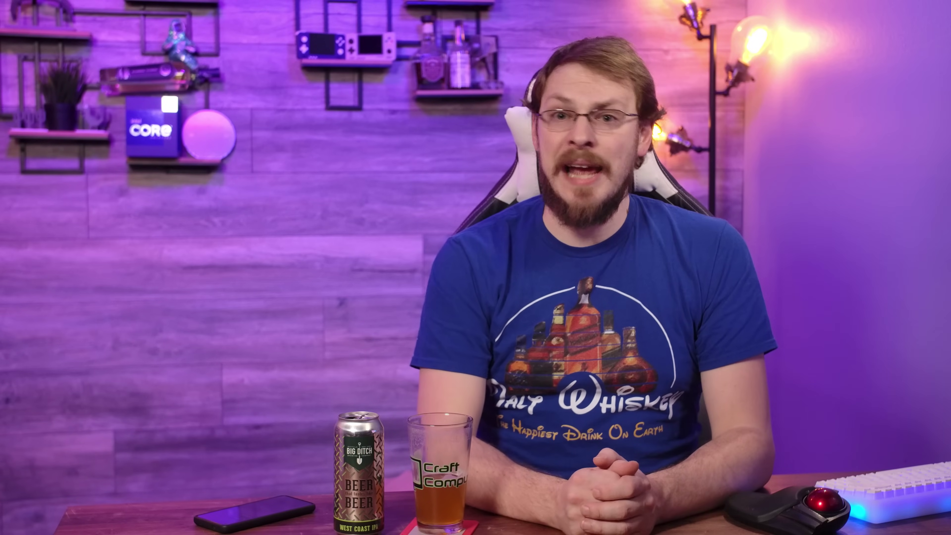
pyautogui.write('Craft-WDS-2019')
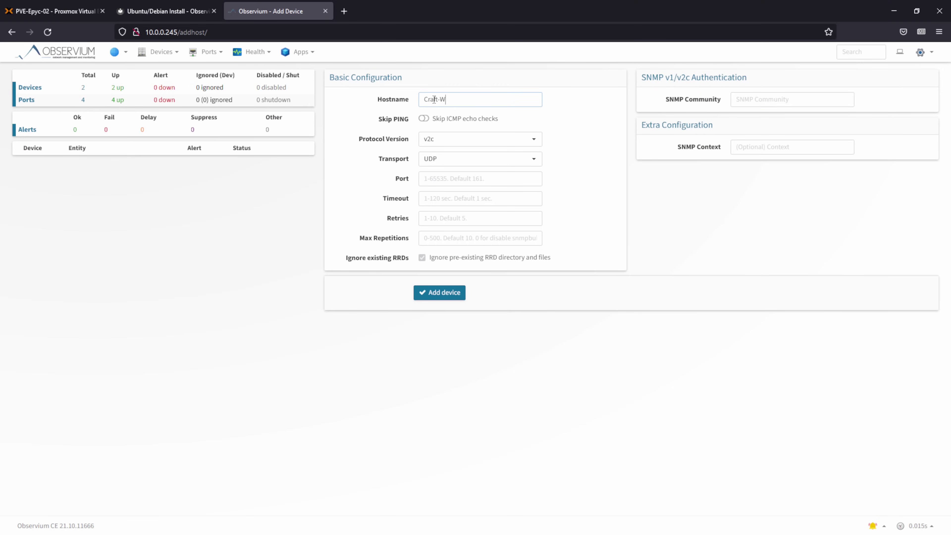
# Step: Fill the read-only community from autocomplete and add Craft-WDS-2019 as an SNMP v2c device
pyautogui.click(741, 95)
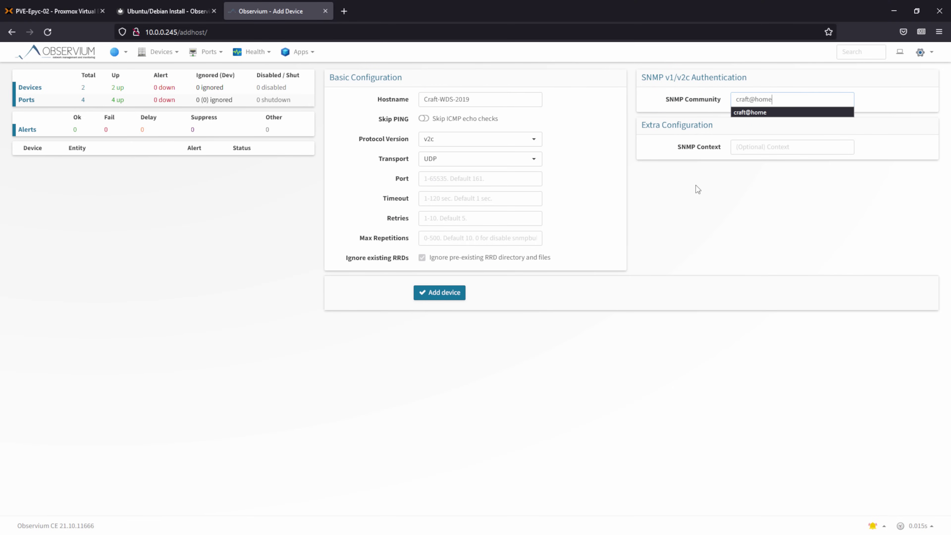
pyautogui.click(698, 190)
pyautogui.click(457, 289)
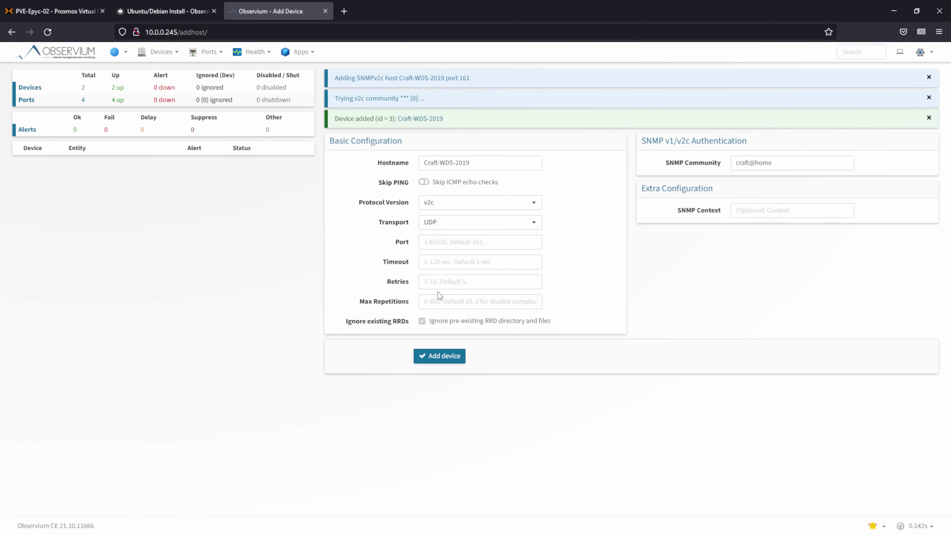
pyautogui.moveTo(449, 121); pyautogui.dragTo(373, 116)
pyautogui.click(472, 123)
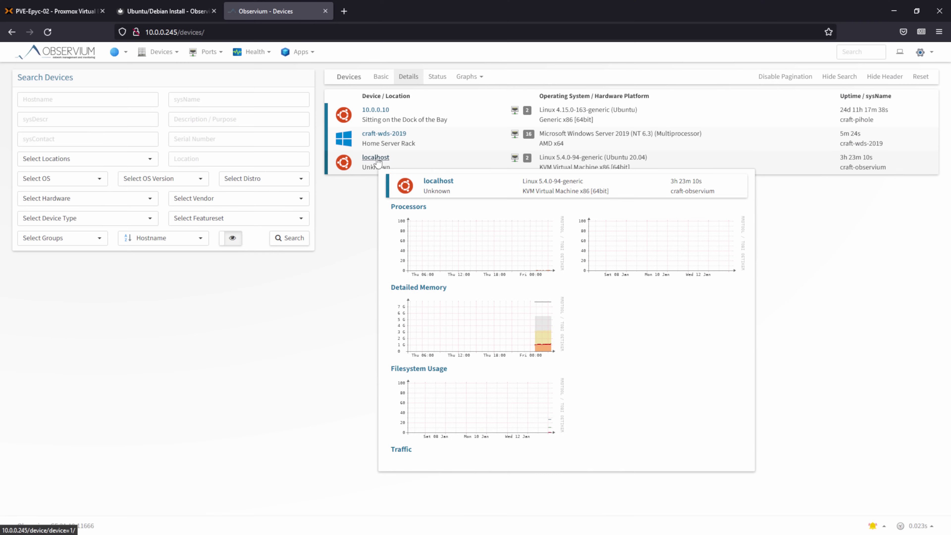
# Step: Open the 10.0.0.10 device overview from the Devices list
pyautogui.click(377, 110)
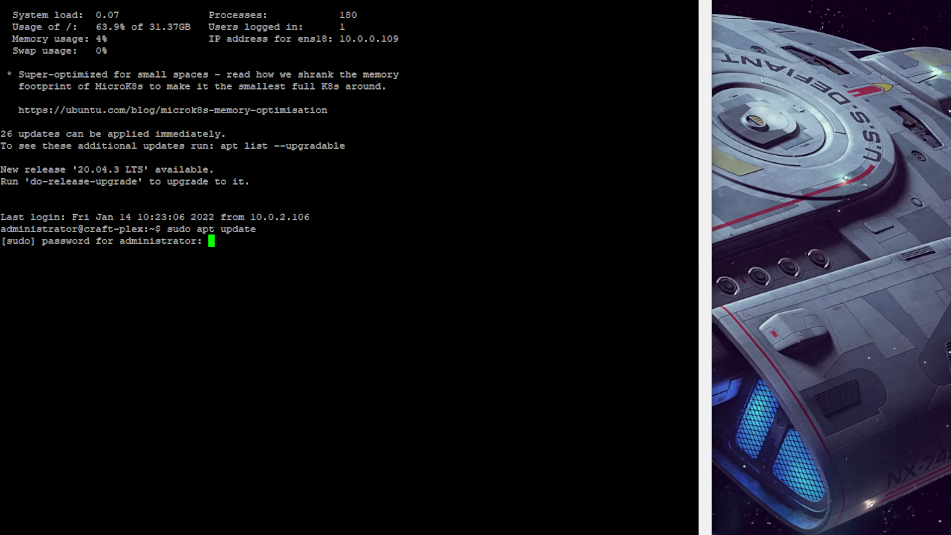
# Step: Submit the sudo password for apt update, then install snmp, snmpd and libsnmp-dev
pyautogui.press('Return')
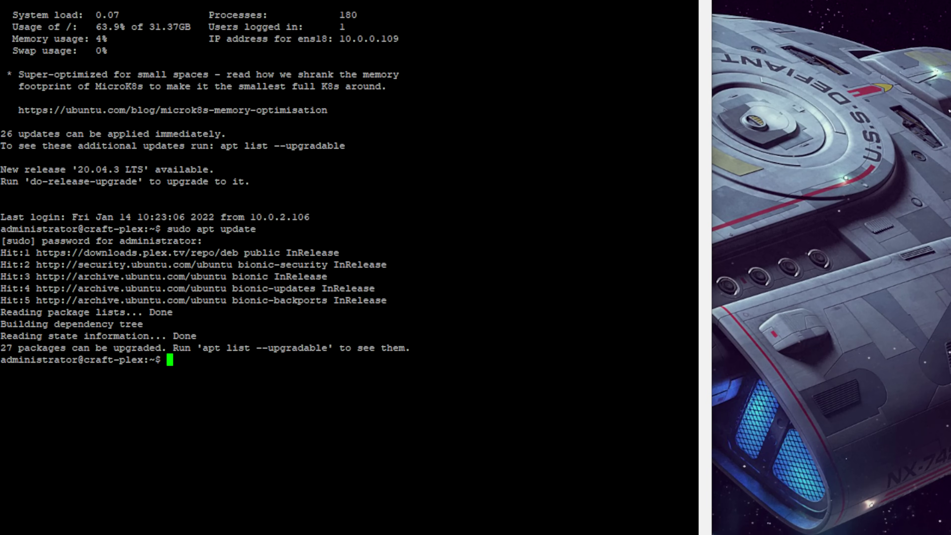
pyautogui.write('sudo apt install snmp snmpd libsnmp-dev')
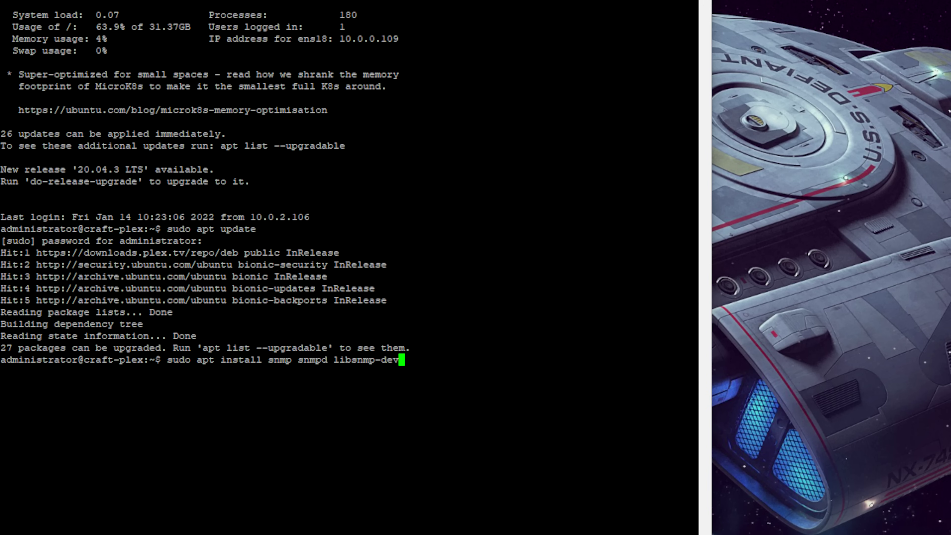
pyautogui.press('Return')
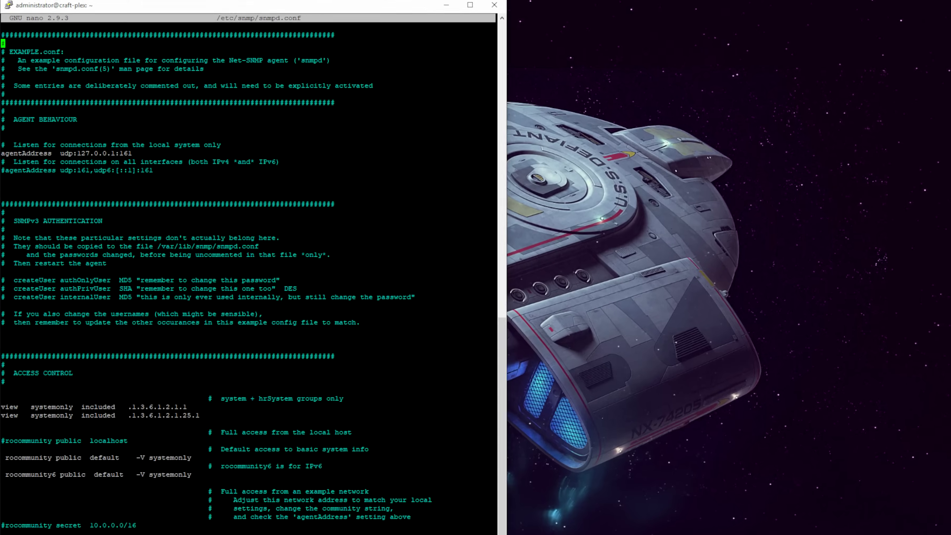
# Step: Set agentAddress to udp:10.0.0.109:161 and add 'rouser admin 10.0.0.0/24' in snmpd.conf
pyautogui.press('Delete')
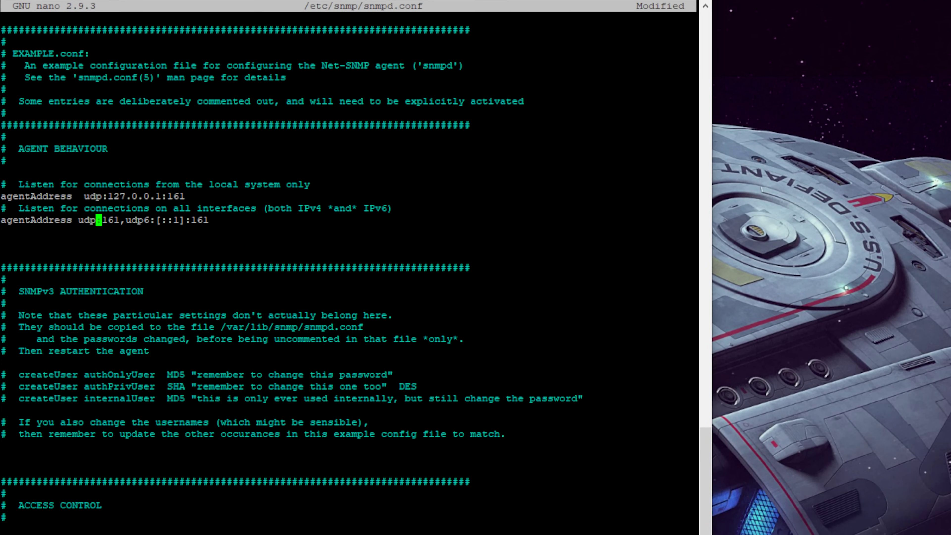
pyautogui.write('10.0.0.109')
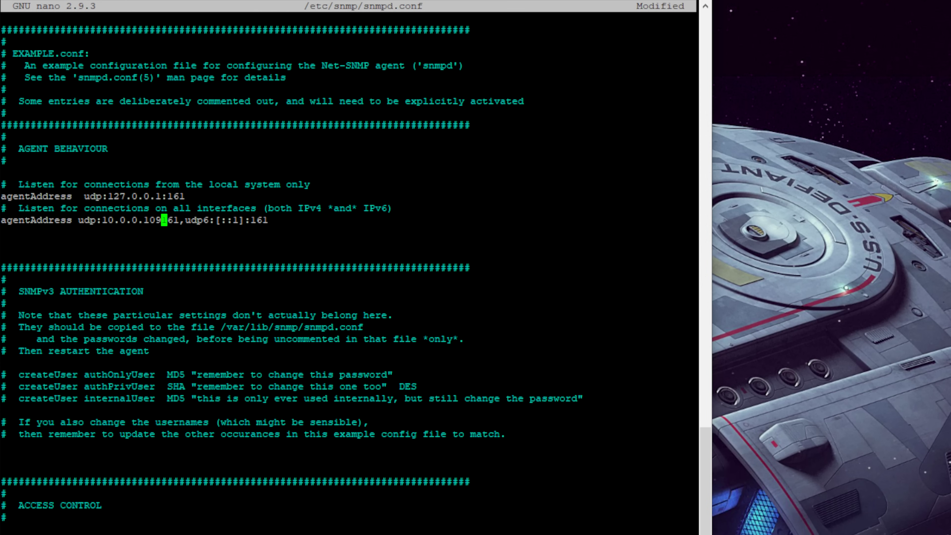
pyautogui.write(':')
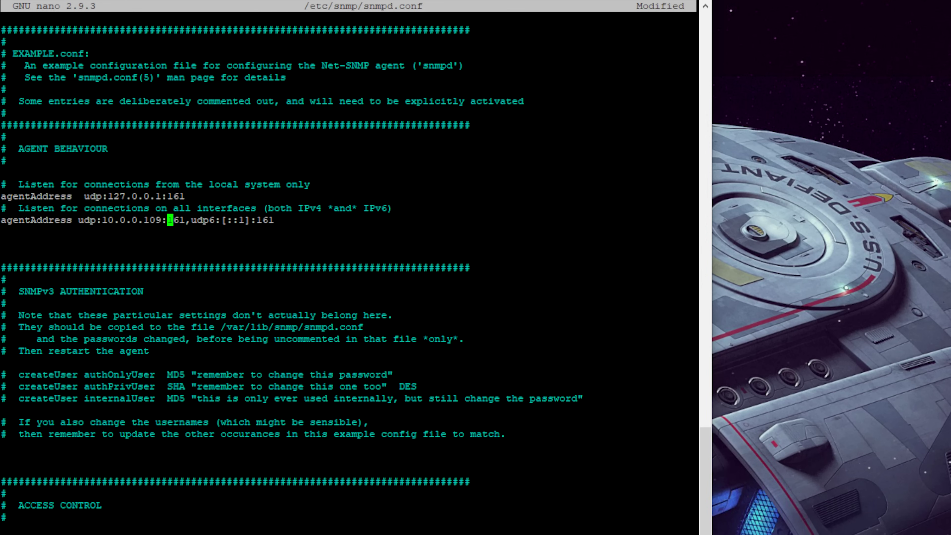
pyautogui.press('Down')
pyautogui.press('Down')
pyautogui.press('Down')
pyautogui.press('Down')
pyautogui.press('Down')
pyautogui.press('Down')
pyautogui.press('Down')
pyautogui.press('Down')
pyautogui.press('Down')
pyautogui.press('Down')
pyautogui.press('Down')
pyautogui.press('Down')
pyautogui.press('Down')
pyautogui.press('Down')
pyautogui.press('Down')
pyautogui.press('Down')
pyautogui.press('Down')
pyautogui.press('Down')
pyautogui.press('Down')
pyautogui.press('Down')
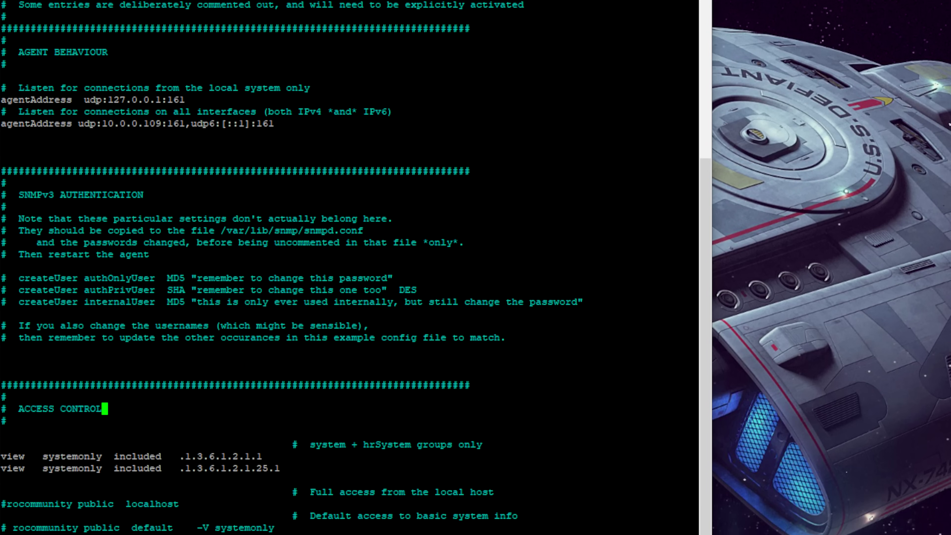
pyautogui.press('Down')
pyautogui.press('Down')
pyautogui.press('Down')
pyautogui.press('Down')
pyautogui.press('Down')
pyautogui.press('Down')
pyautogui.press('Down')
pyautogui.press('Down')
pyautogui.press('Down')
pyautogui.press('Down')
pyautogui.press('Down')
pyautogui.press('Down')
pyautogui.press('Down')
pyautogui.press('Down')
pyautogui.press('Down')
pyautogui.press('Down')
pyautogui.press('Down')
pyautogui.press('Down')
pyautogui.press('Down')
pyautogui.write('rouser  admin   10.0.0.0/24')
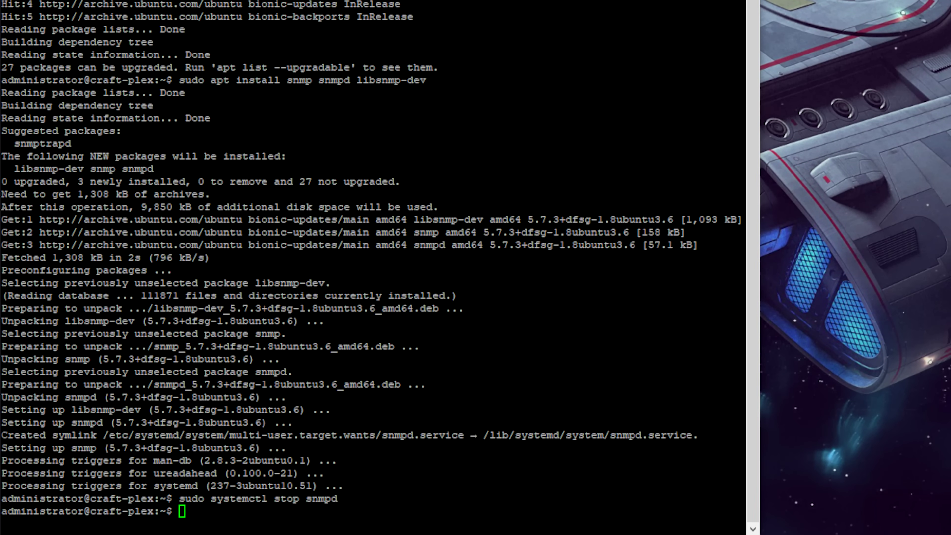
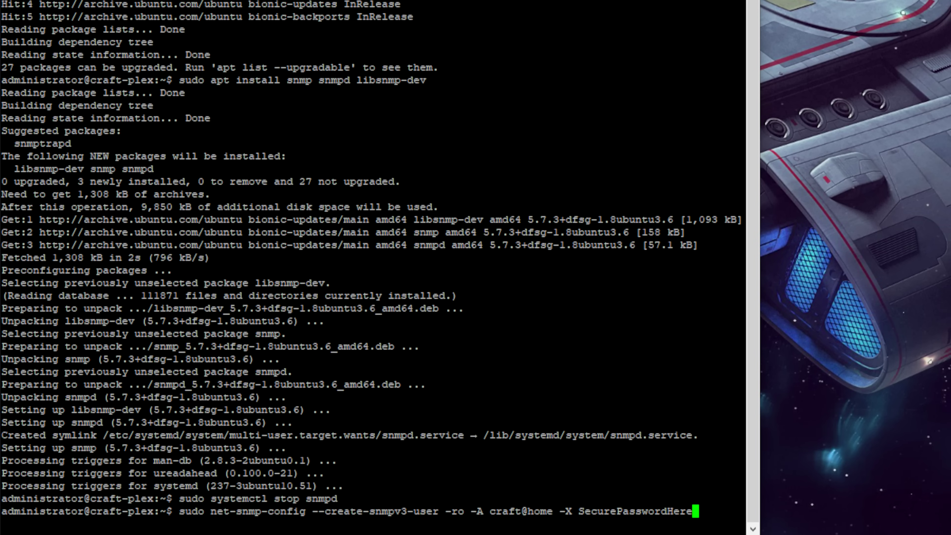
# Step: Create read-only SNMPv3 user admin with authentication and AES encryption passwords via net-snmp-config
pyautogui.press('Return')
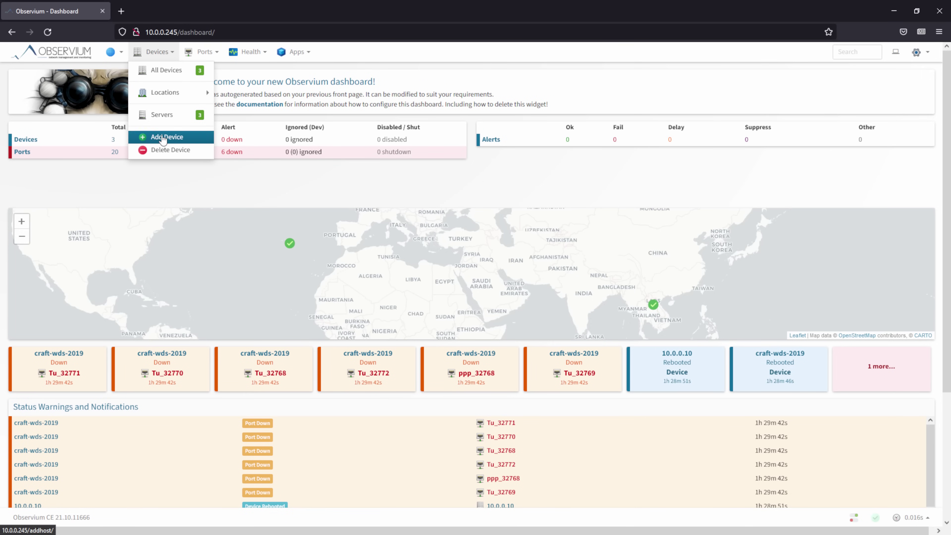
# Step: On a new Add Device form, set SNMP protocol v3 with authPriv authentication level
pyautogui.click(163, 139)
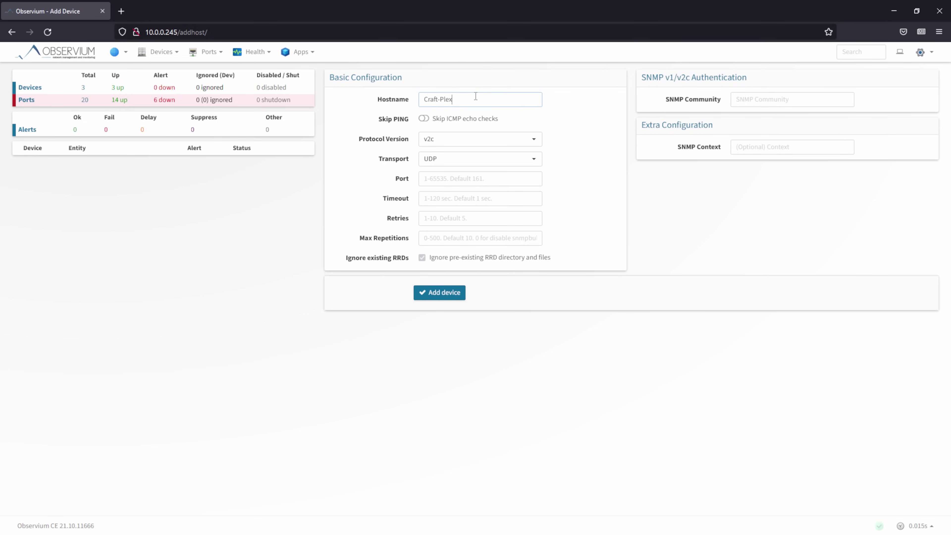
pyautogui.click(473, 145)
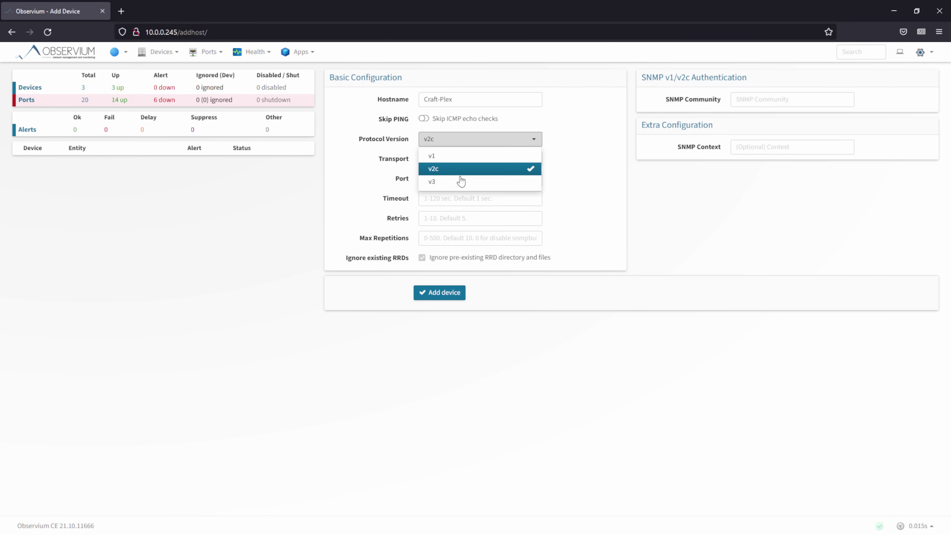
pyautogui.click(477, 183)
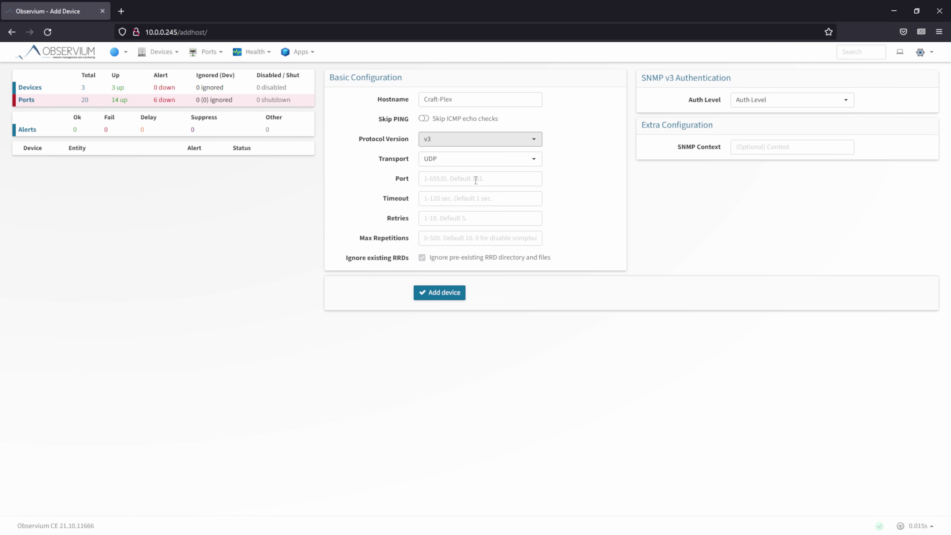
pyautogui.click(755, 103)
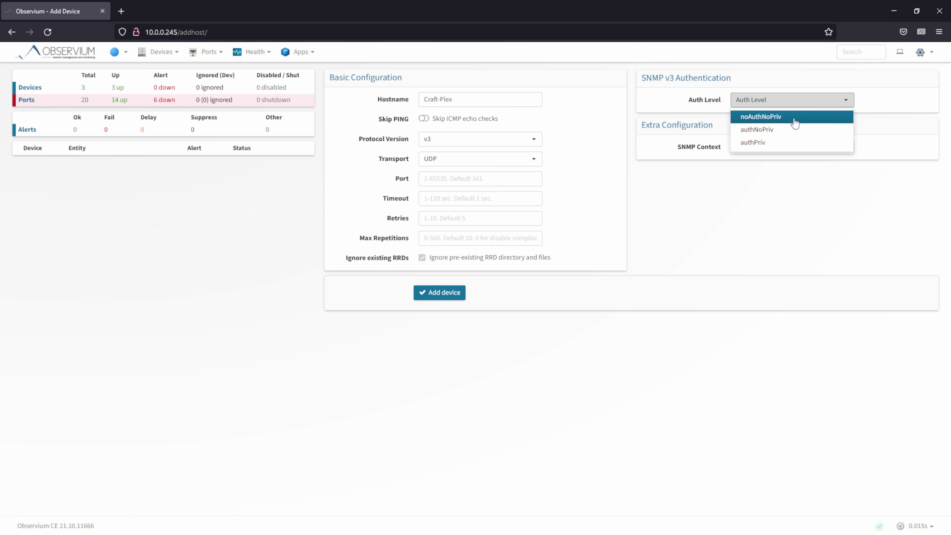
pyautogui.click(781, 143)
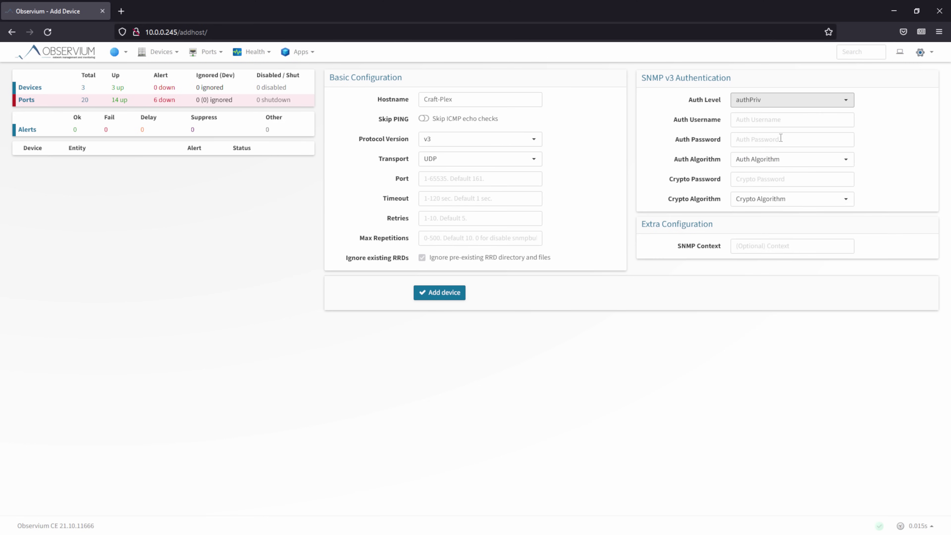
# Step: Enter the SNMPv3 credentials with MD5 auth and AES crypto, and add Craft-Plex
pyautogui.click(775, 122)
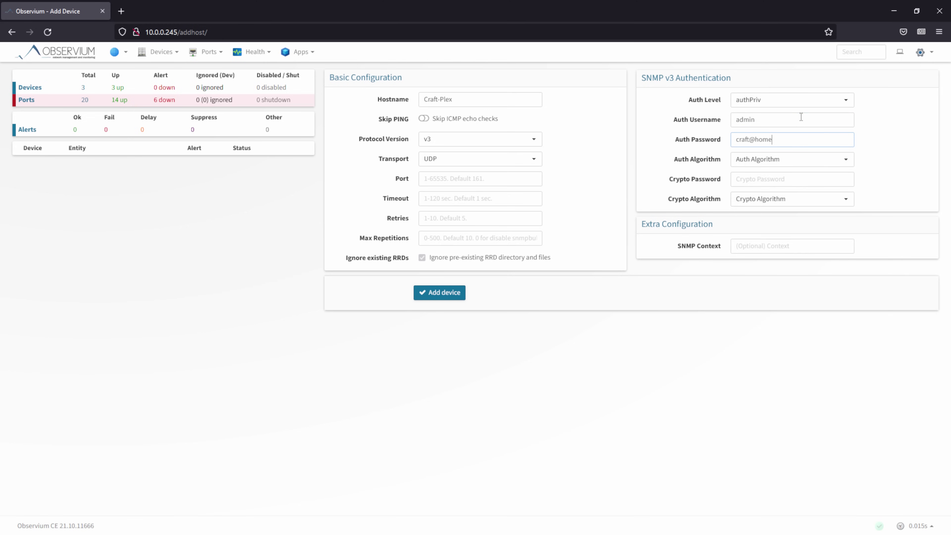
pyautogui.click(781, 159)
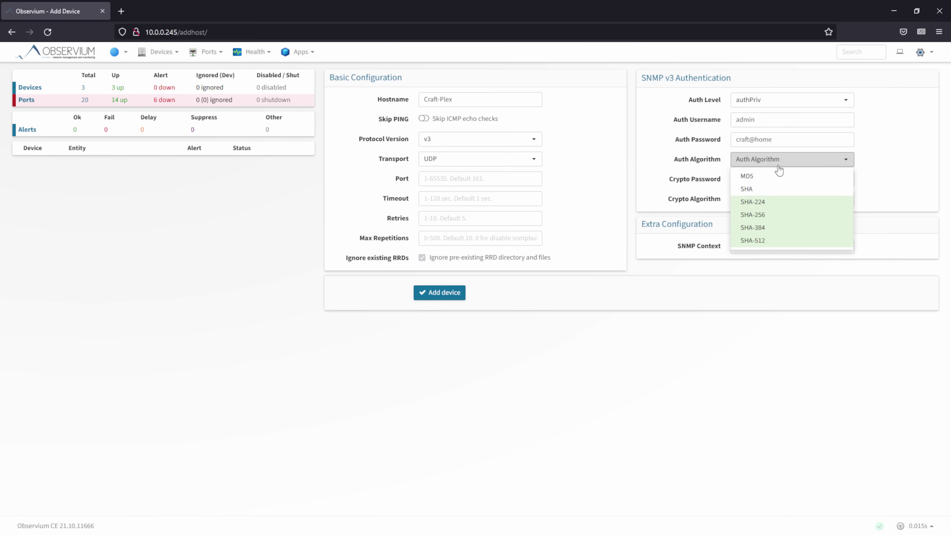
pyautogui.click(773, 179)
pyautogui.click(800, 182)
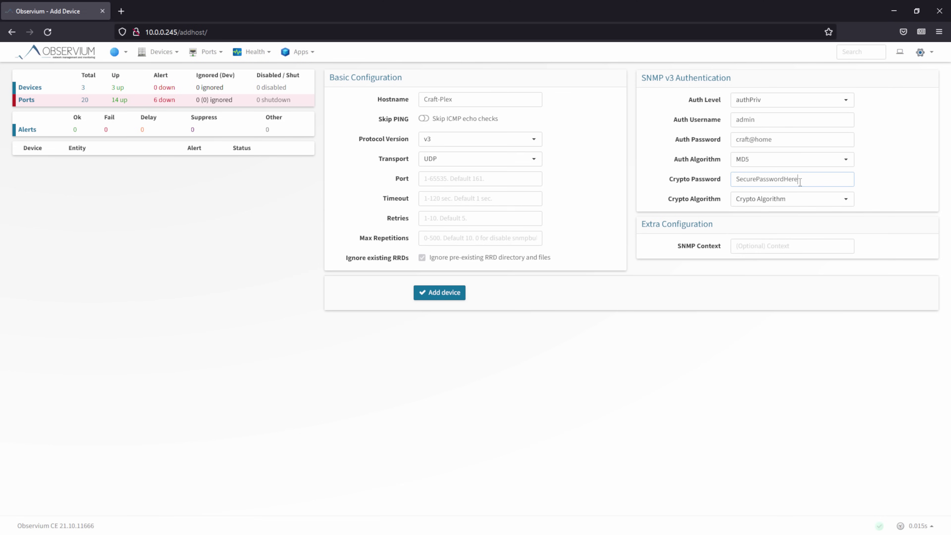
pyautogui.click(794, 200)
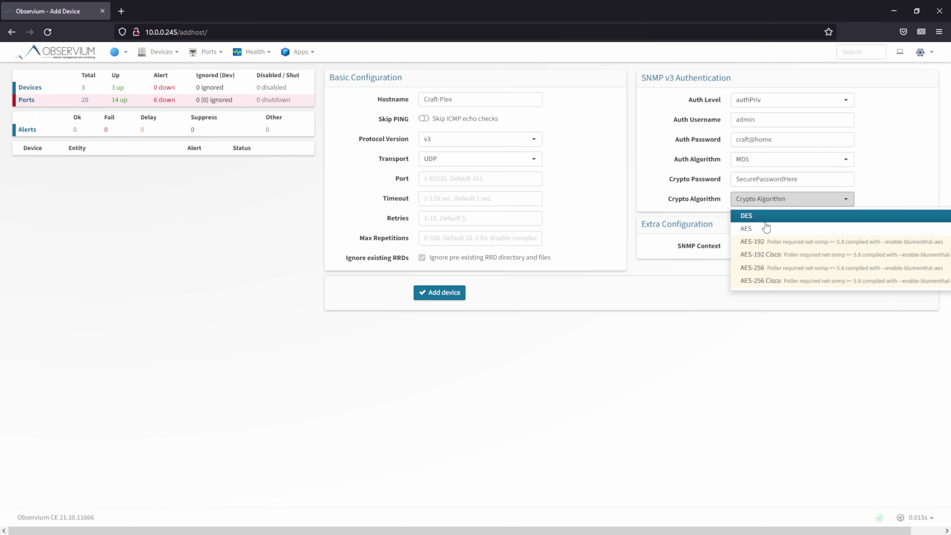
pyautogui.click(764, 229)
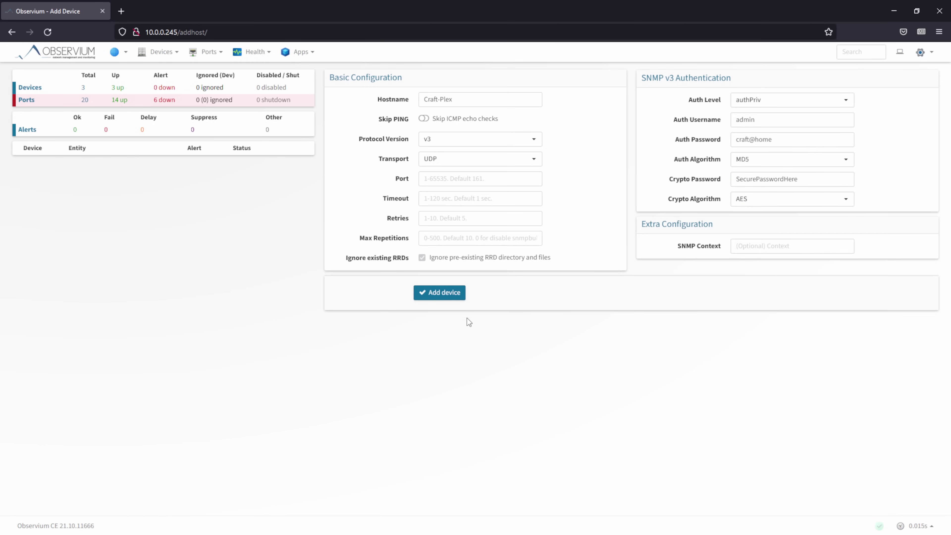
pyautogui.click(452, 296)
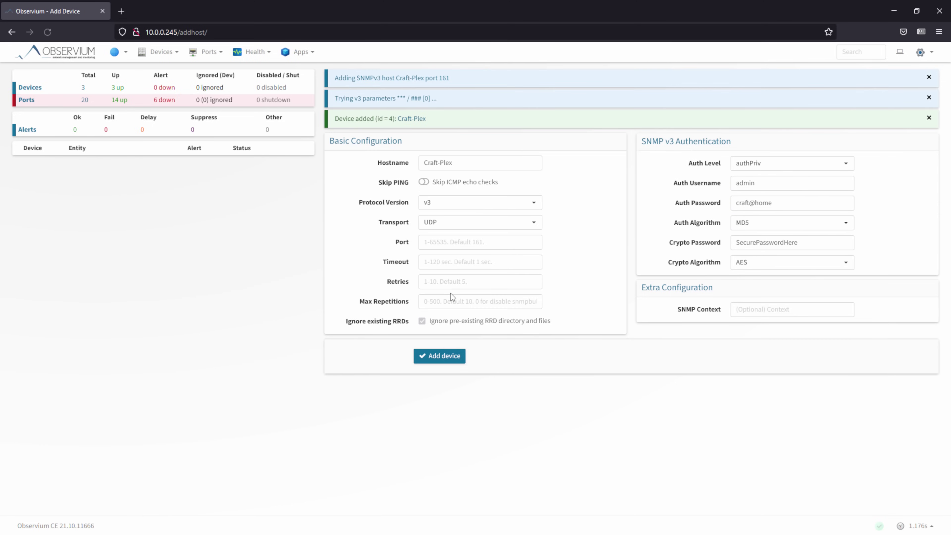